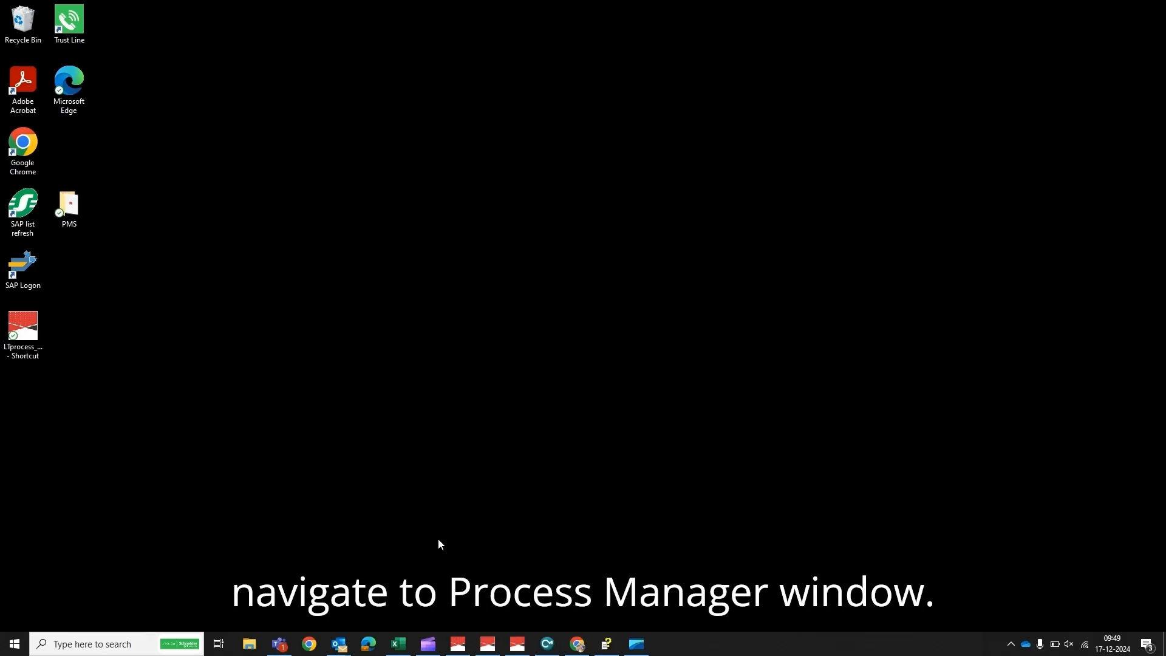
Step: Switch to the iVisionmax Process Manager and choose LTDNP3client.exe from the bin folder as a process to add
mouse_move(457, 644)
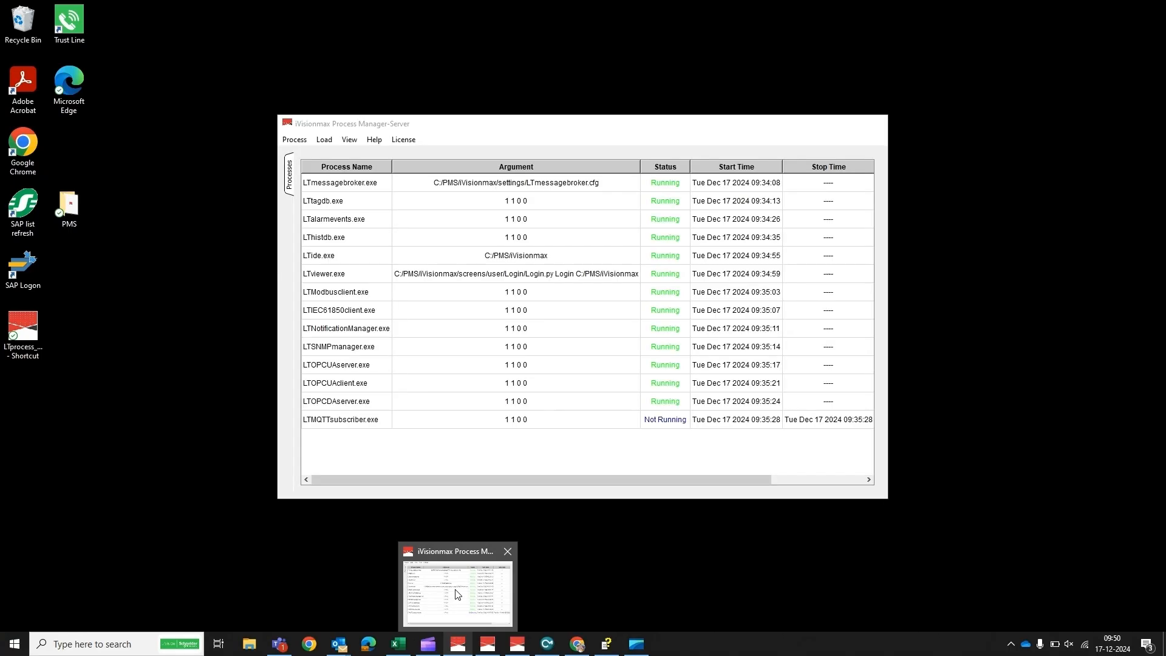
left_click(458, 594)
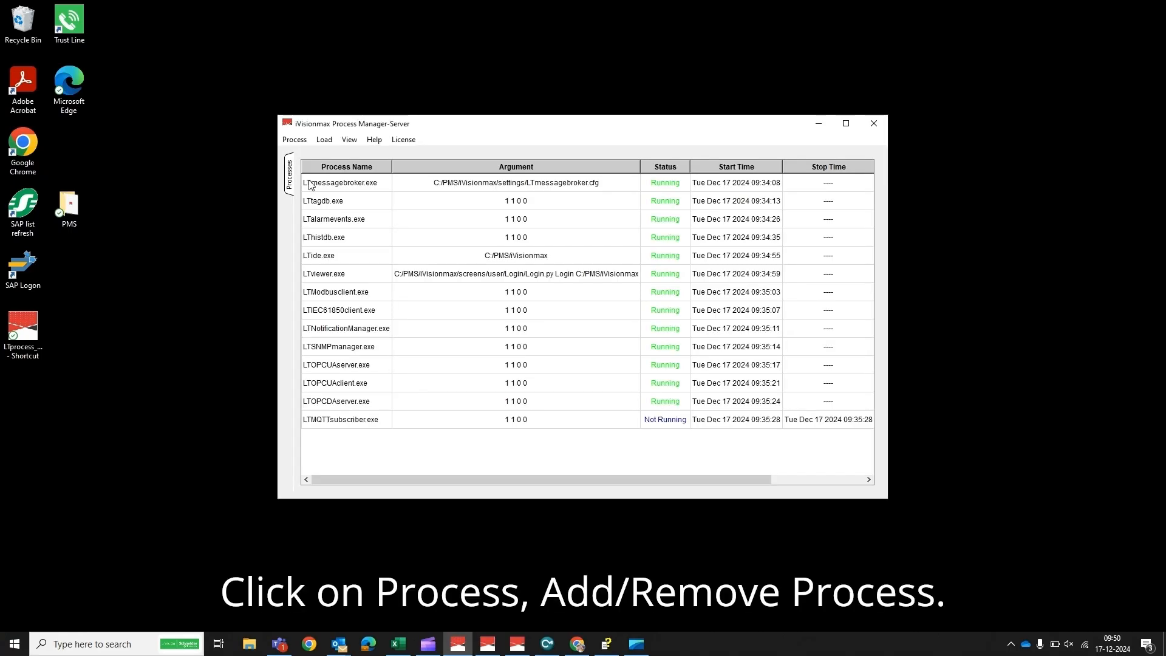
left_click(294, 140)
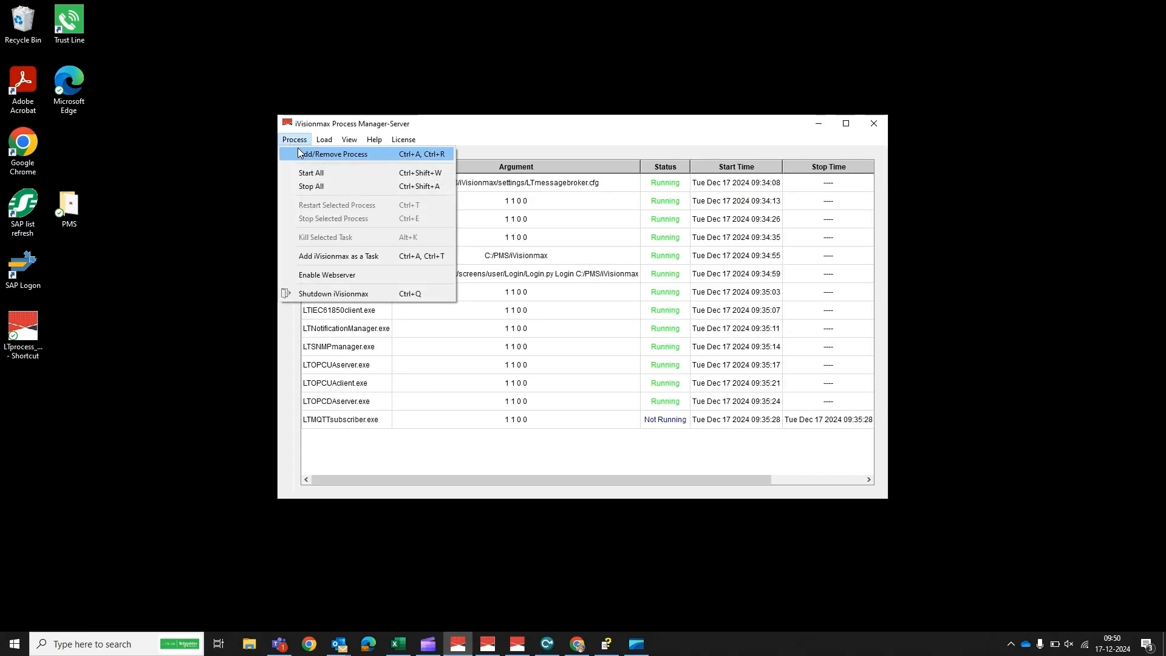
left_click(301, 154)
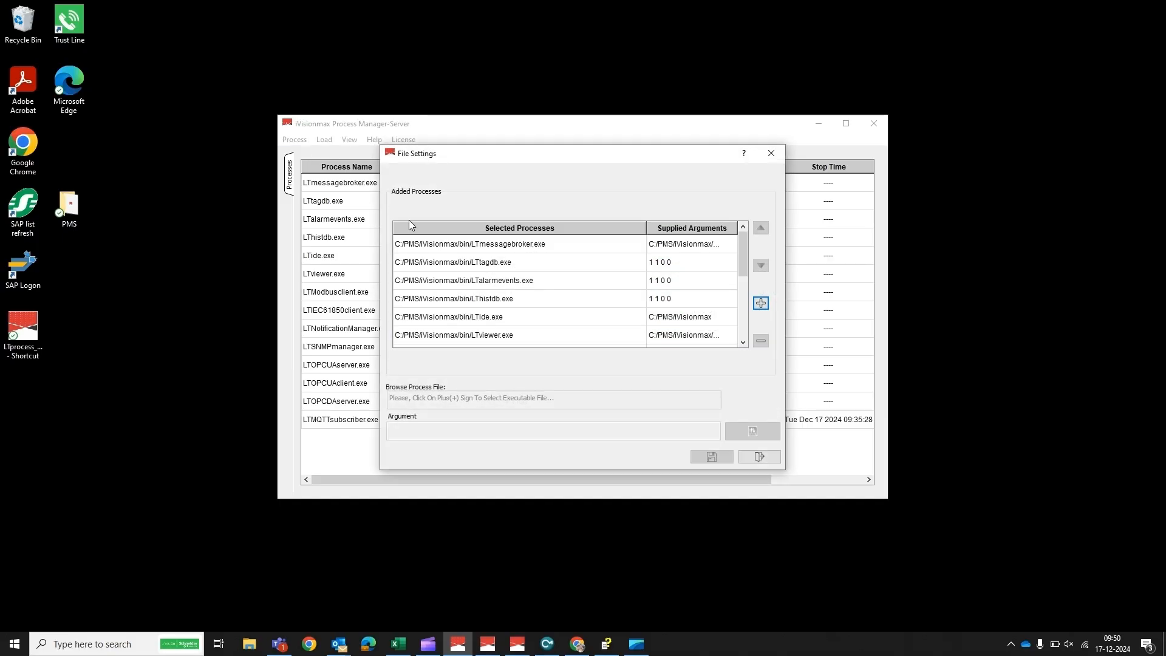
left_click(761, 305)
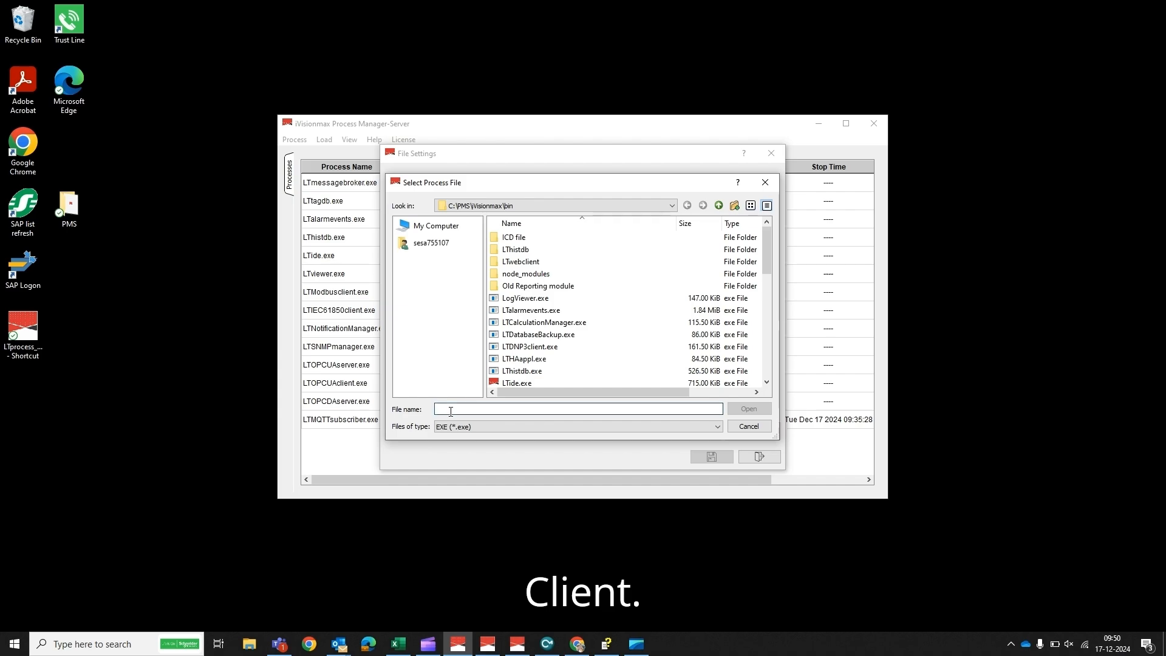
type("LT")
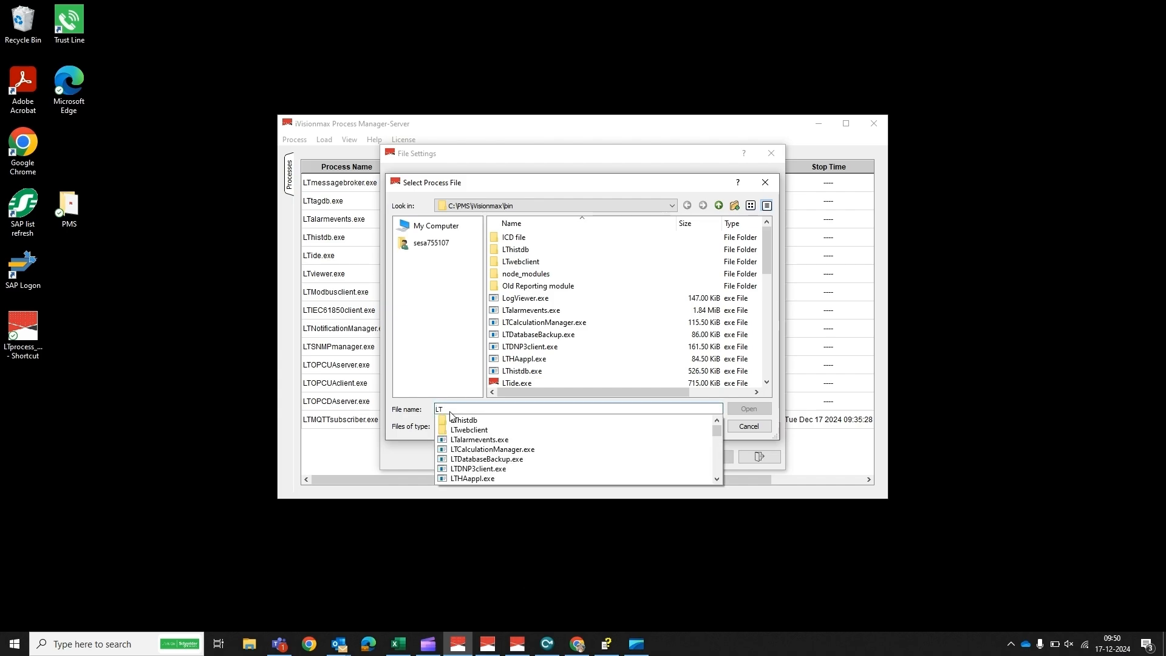
type("DN")
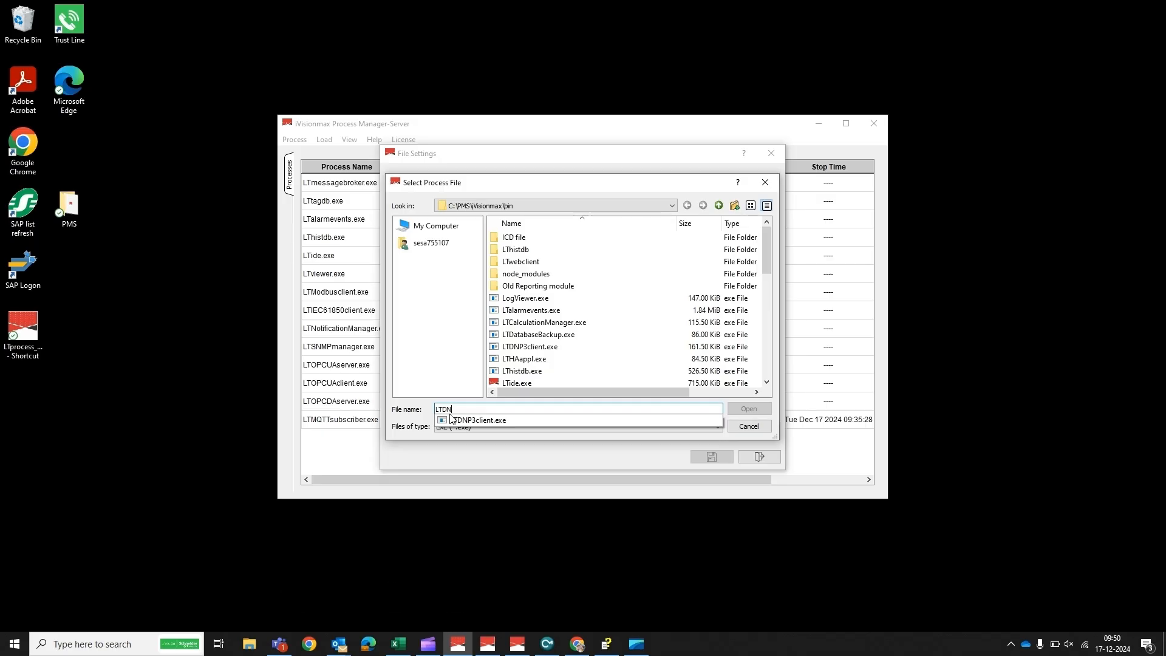
left_click(453, 420)
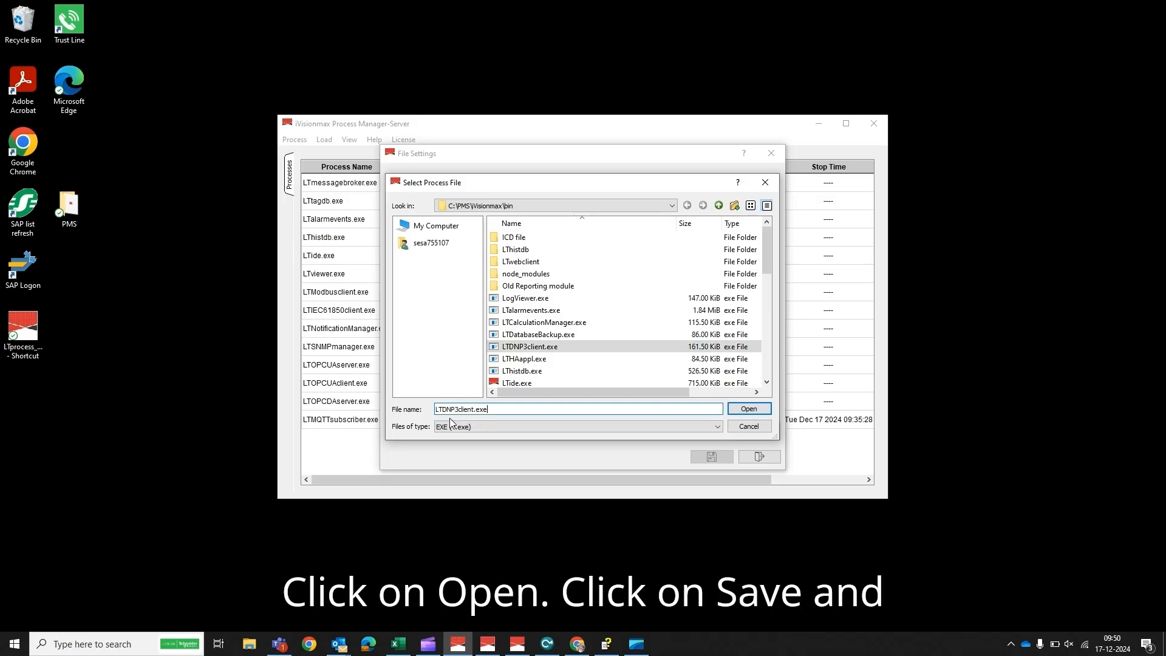
left_click(749, 408)
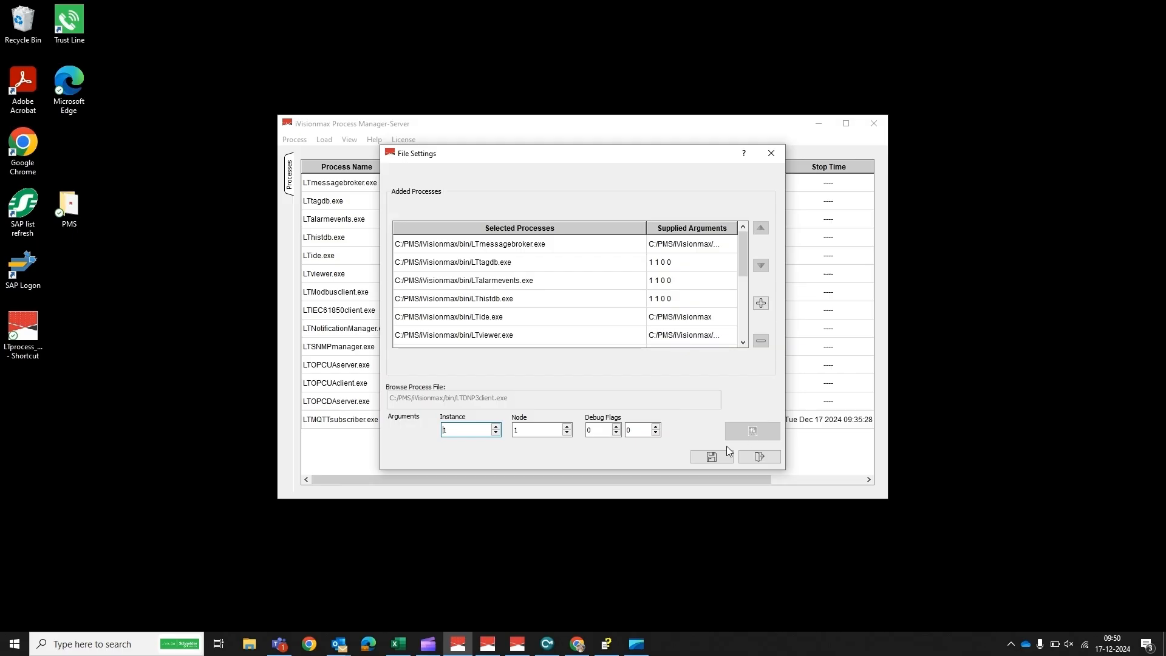
Step: Save the LTDNP3client.exe process entry with its default arguments, close the file settings and start the process
left_click(704, 458)
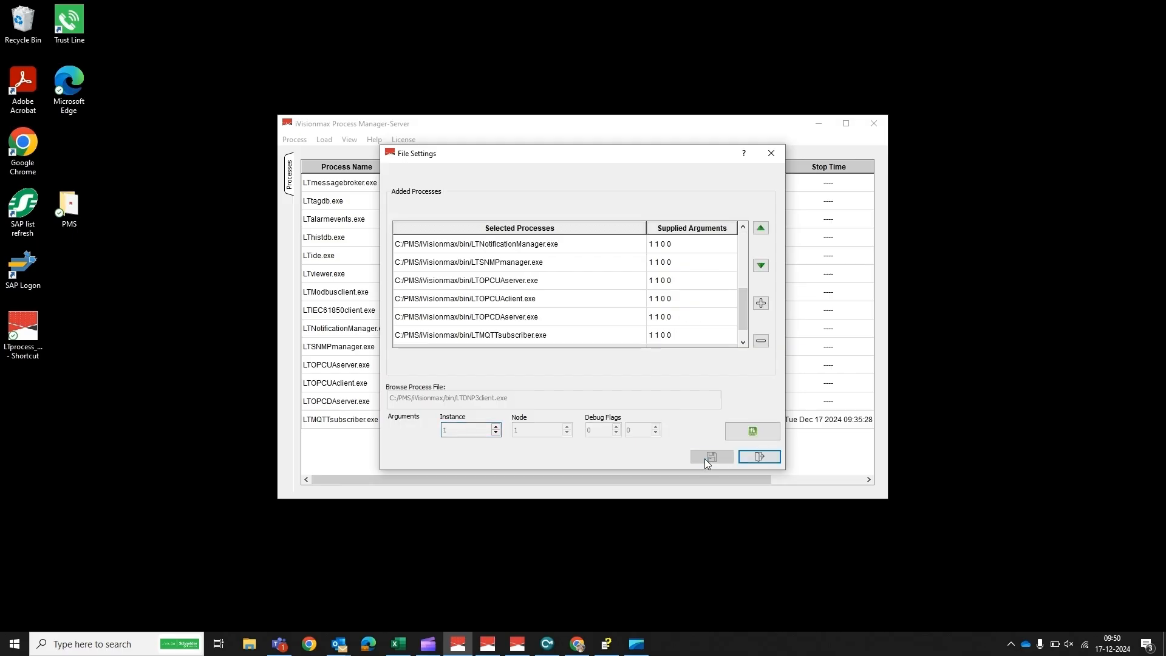
left_click(758, 456)
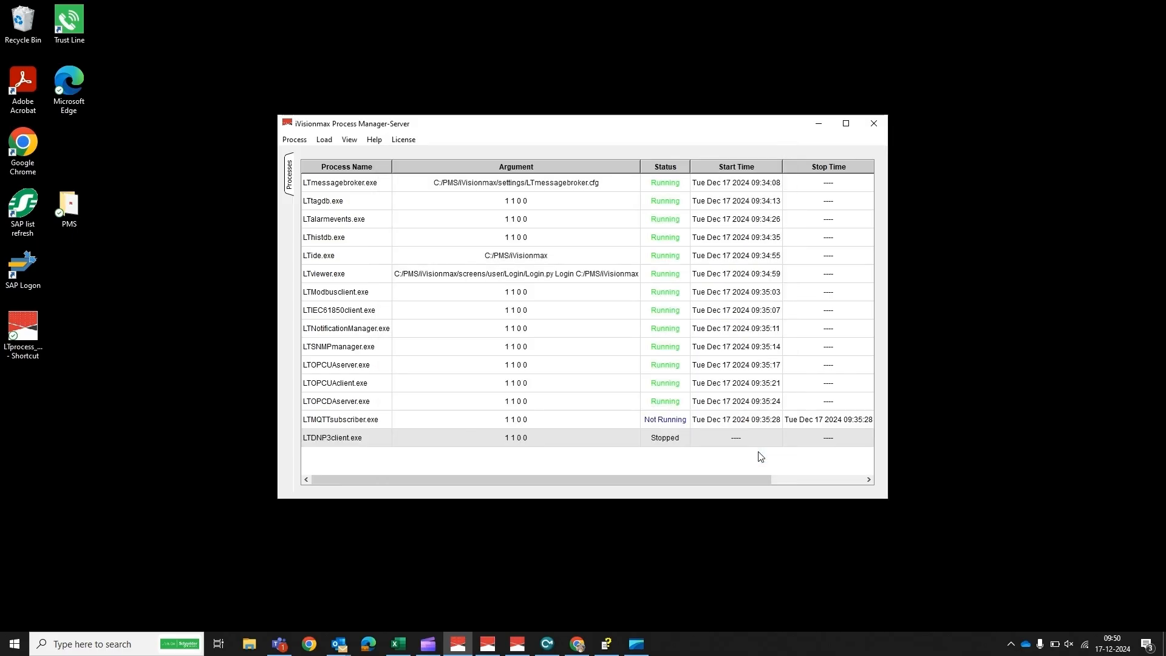
right_click(674, 436)
left_click(708, 457)
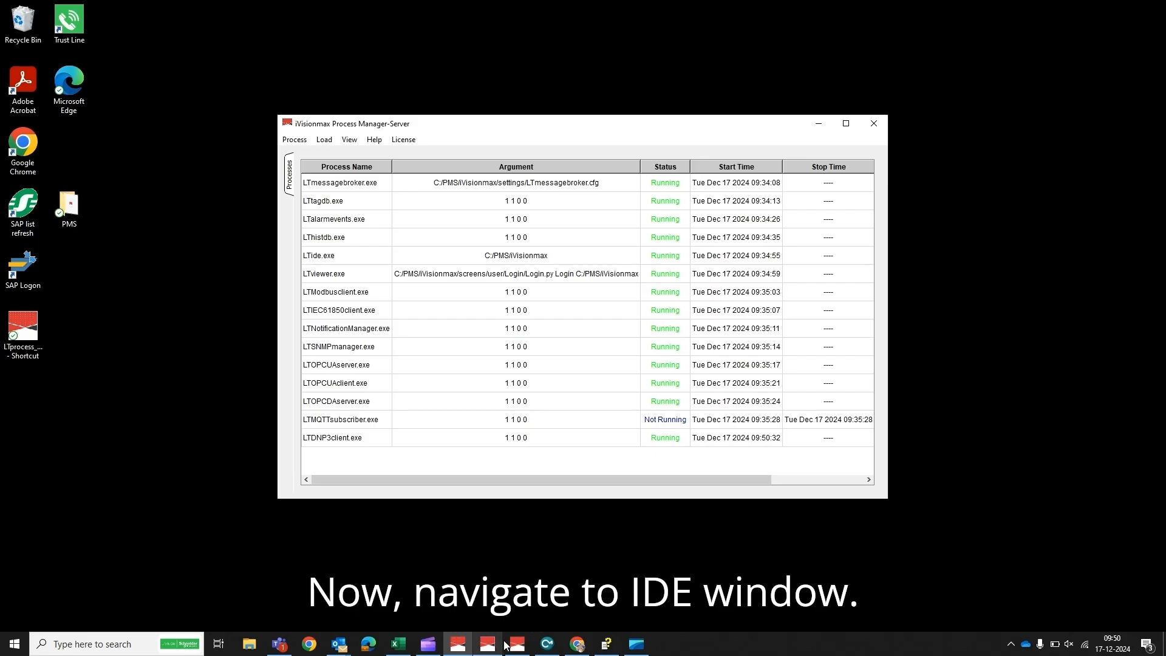
Step: Switch to the iVisionmax IDE and open the DNP 3.0 driver's device settings
mouse_move(517, 645)
left_click(519, 593)
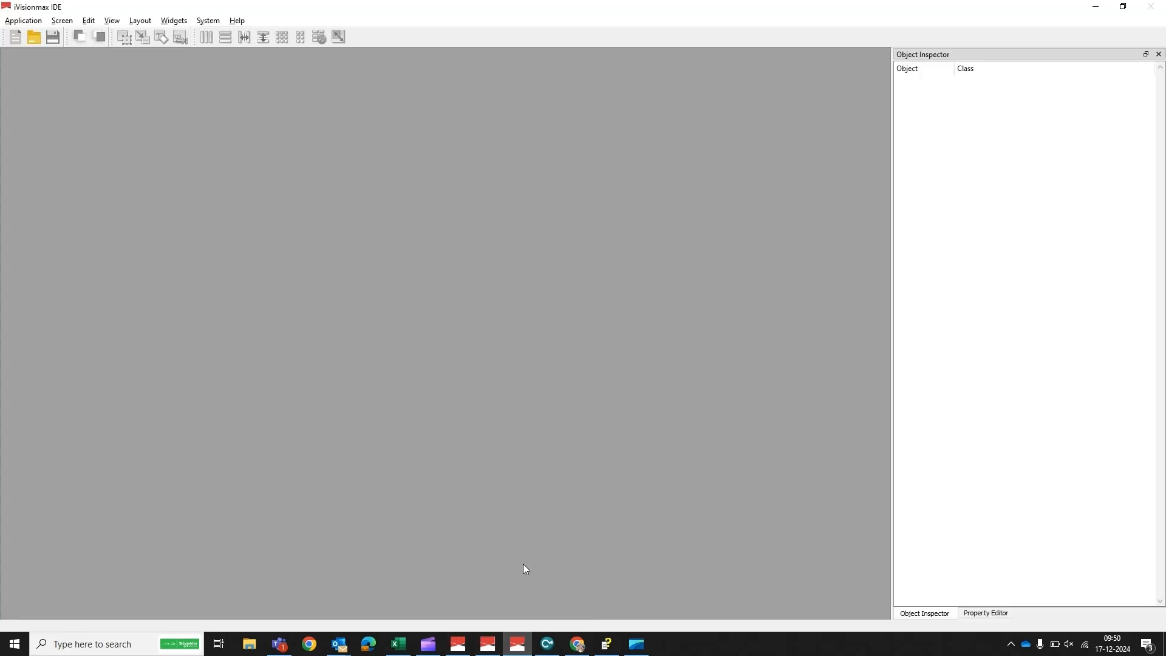
left_click(207, 20)
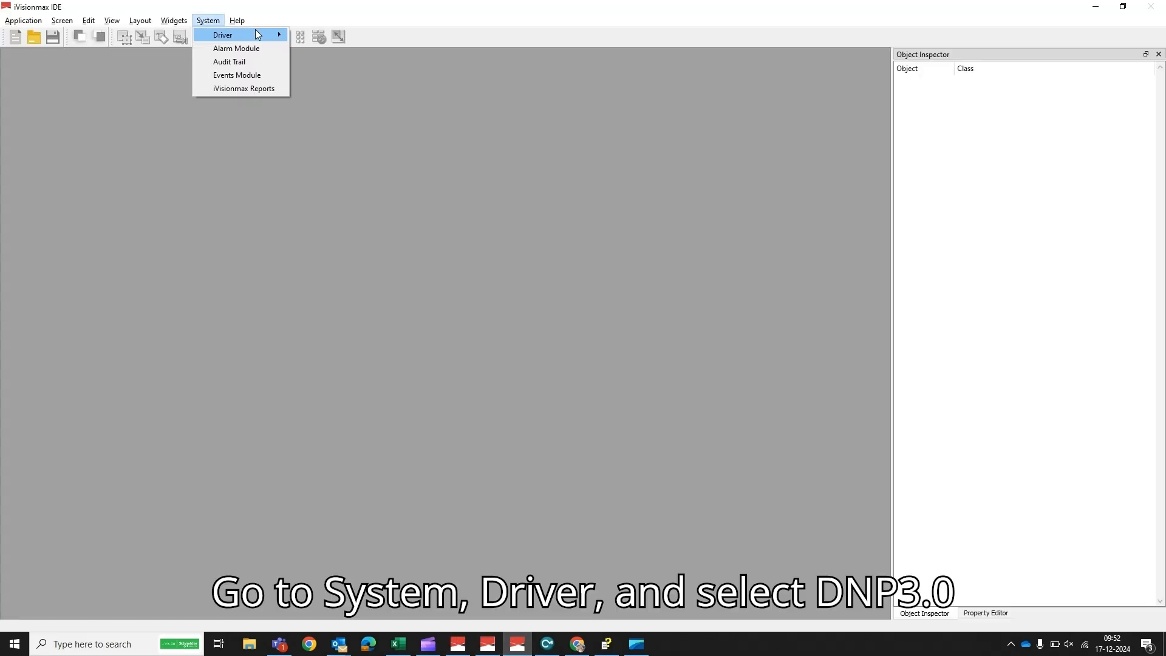
mouse_move(281, 38)
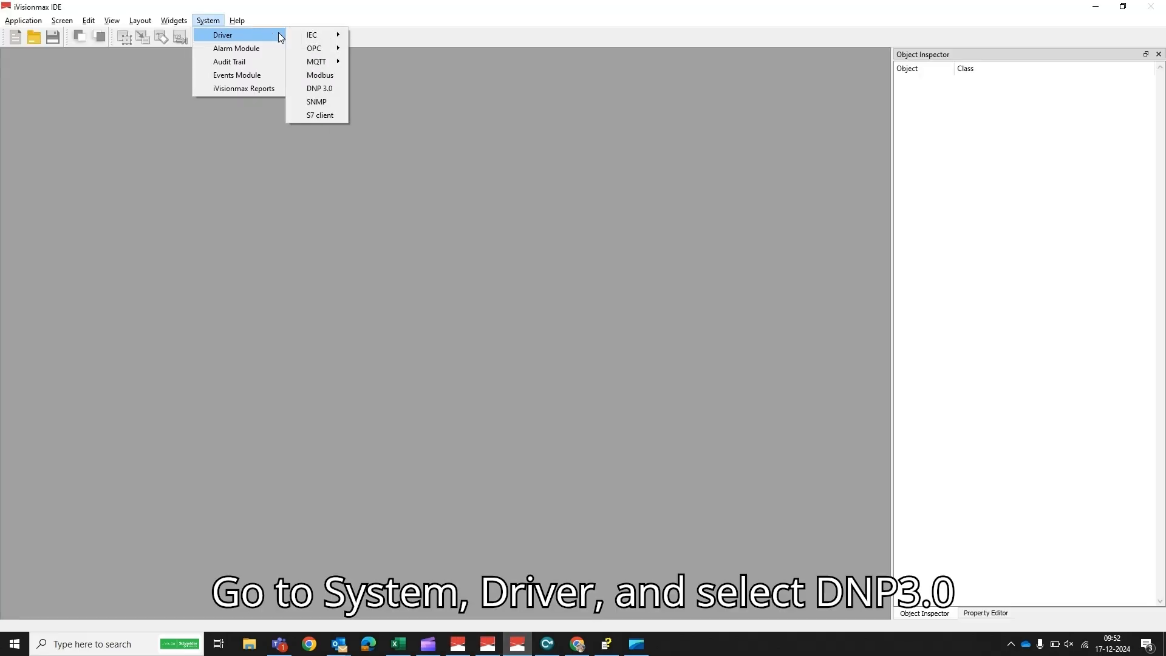
left_click(324, 88)
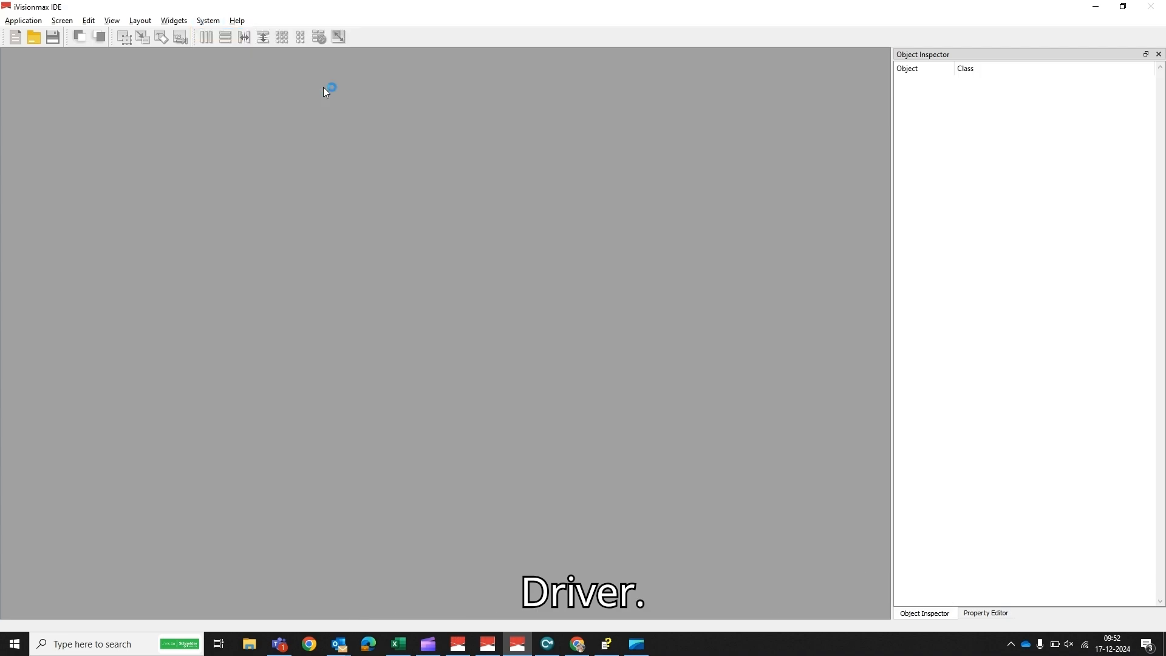
left_click(698, 263)
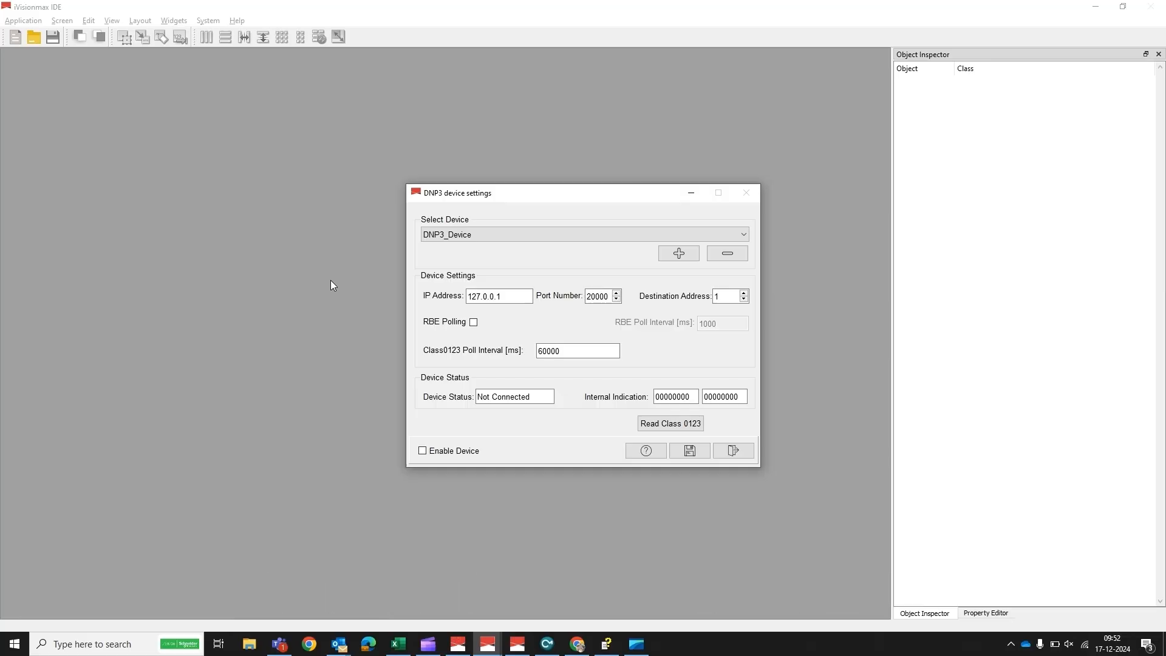
Step: Add a new DNP3 device named DNP3_Device1 and save its name
left_click(677, 253)
type("DNP3_Device1")
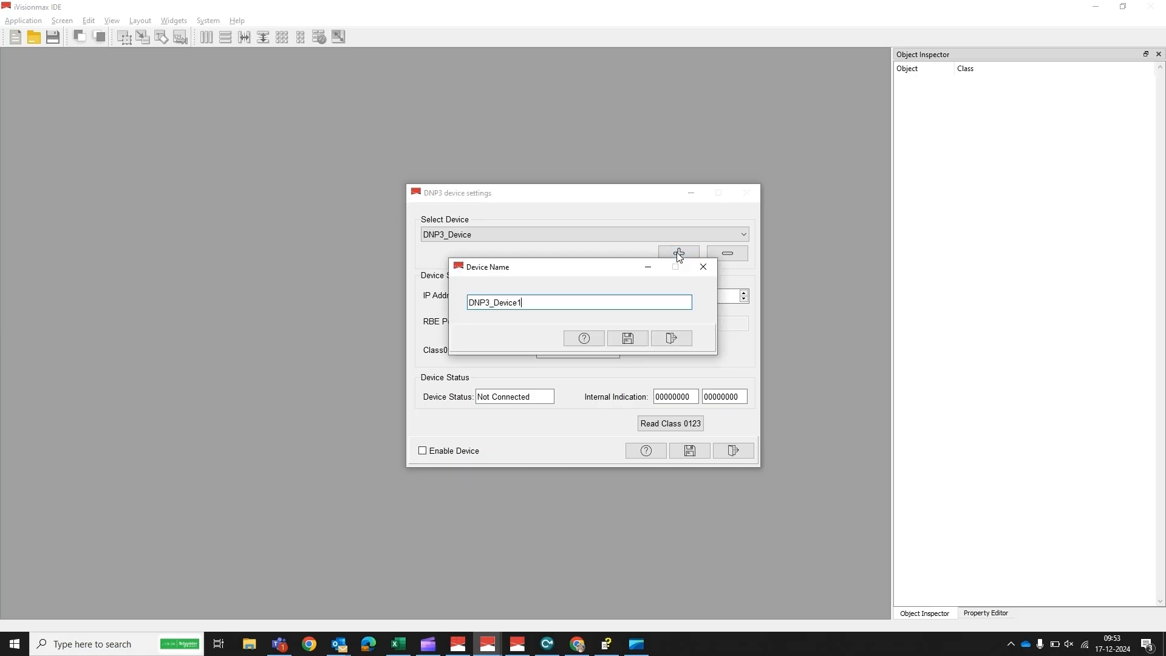
left_click(632, 343)
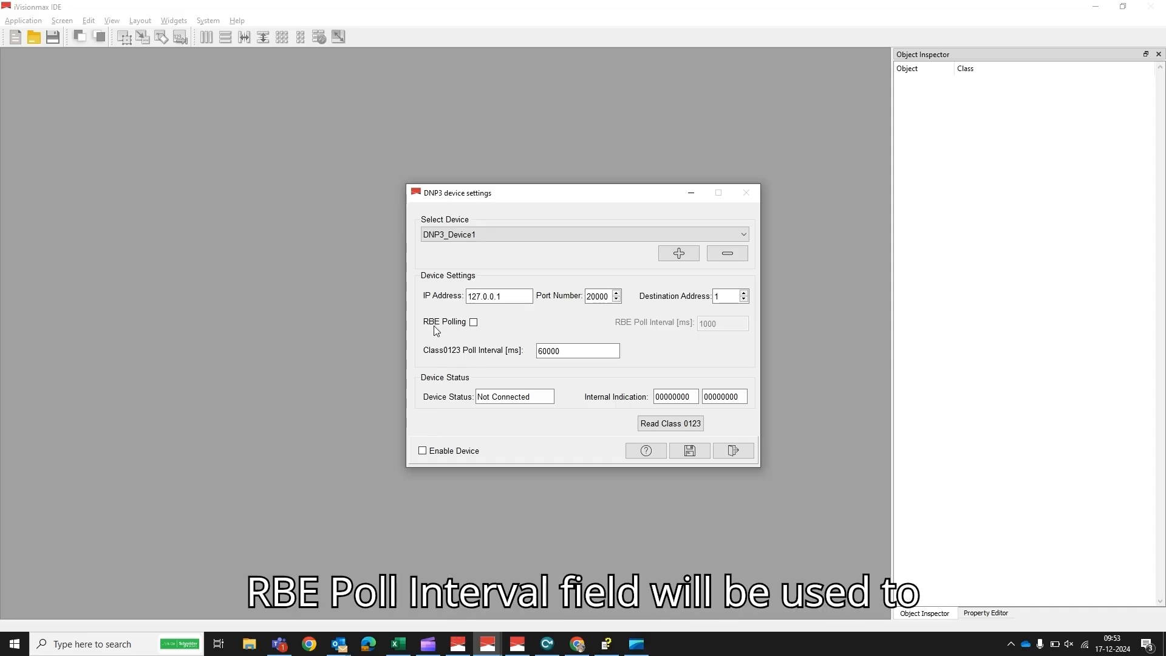
Step: Turn on RBE polling and enable DNP3_Device1, then save the device settings and close them
left_click(474, 323)
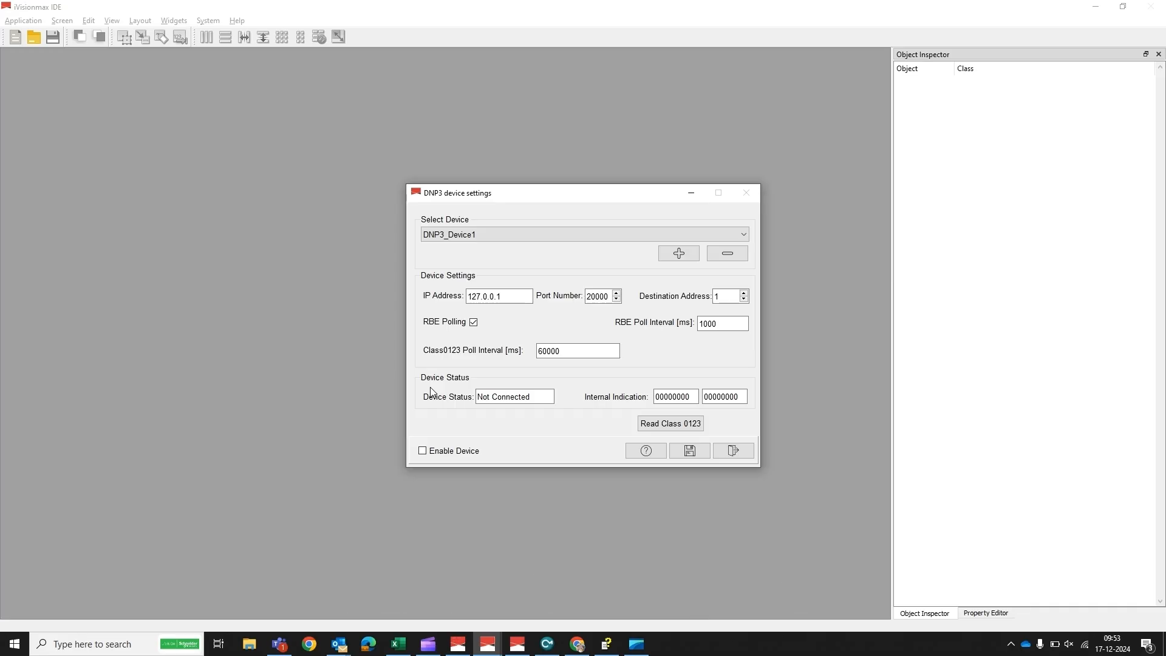
left_click(423, 451)
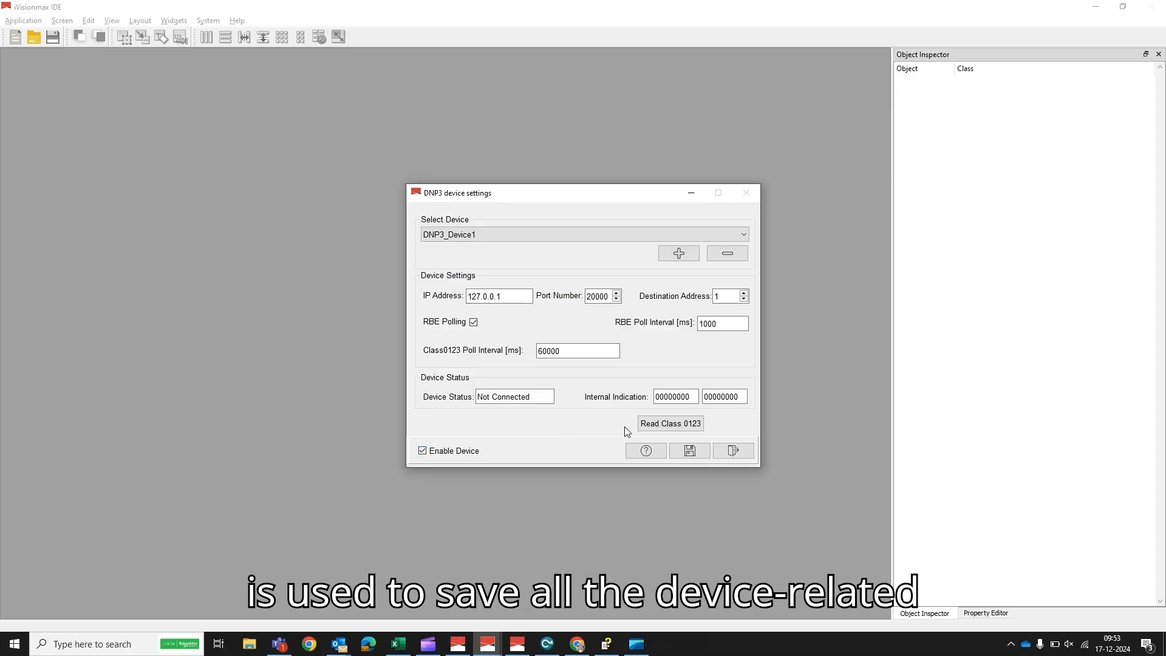
left_click(690, 453)
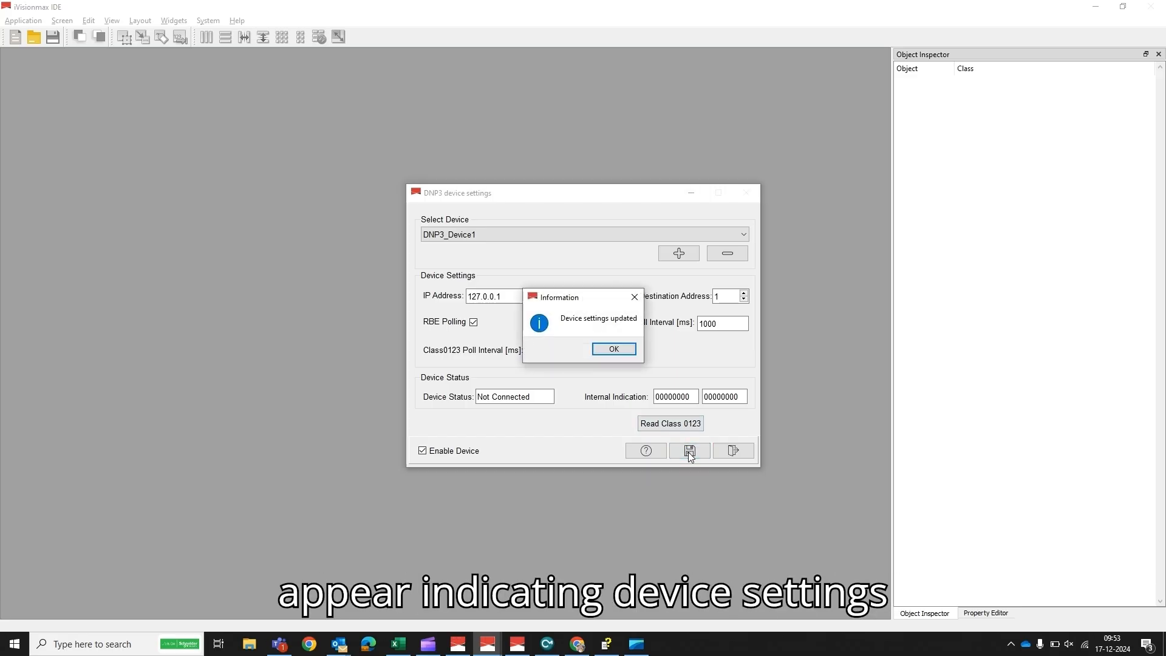
left_click(613, 350)
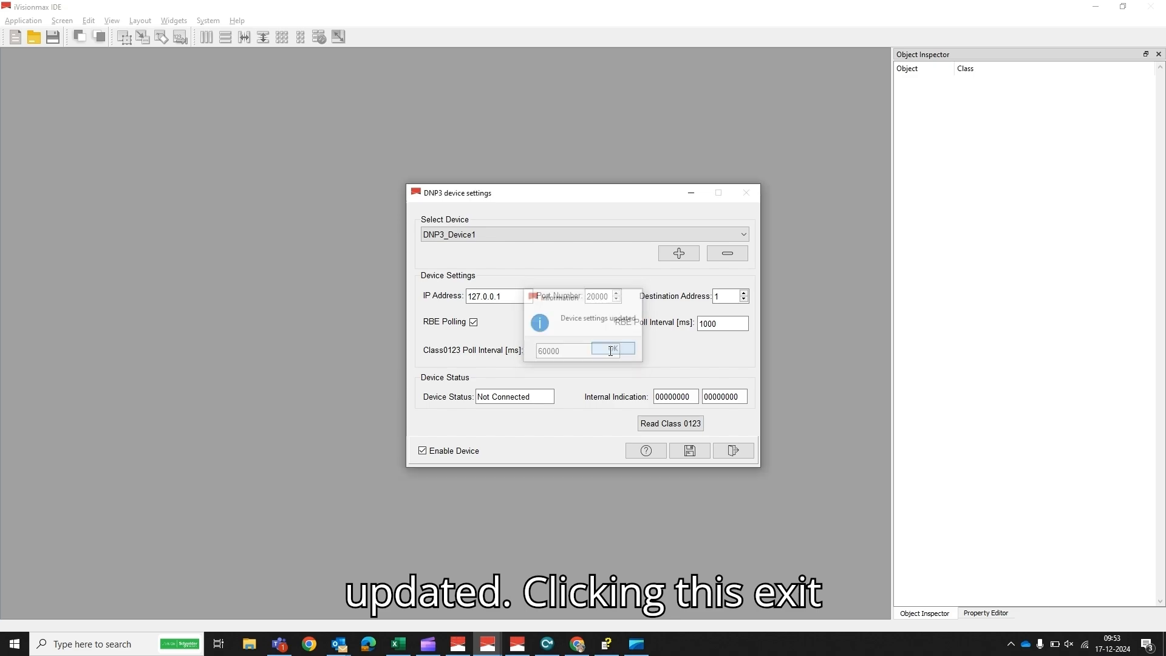
left_click(737, 454)
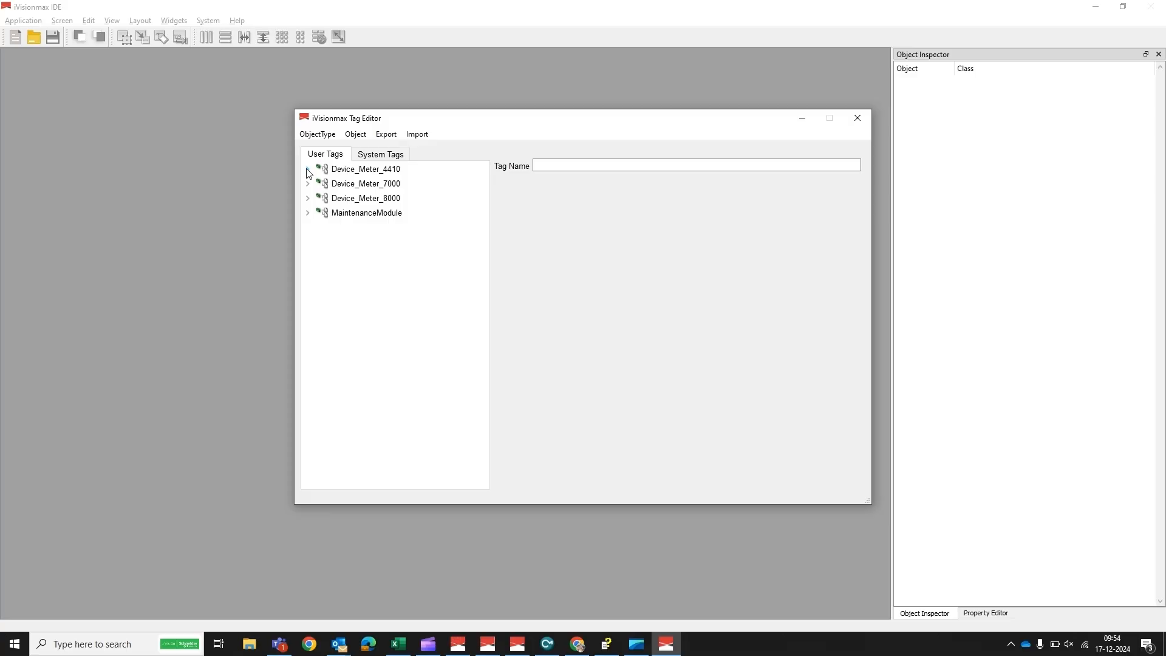
Step: Open the Y tag under Device_Meter_4410, Meter4410, MX, V_LN in the Tag Editor
left_click(307, 169)
left_click(318, 182)
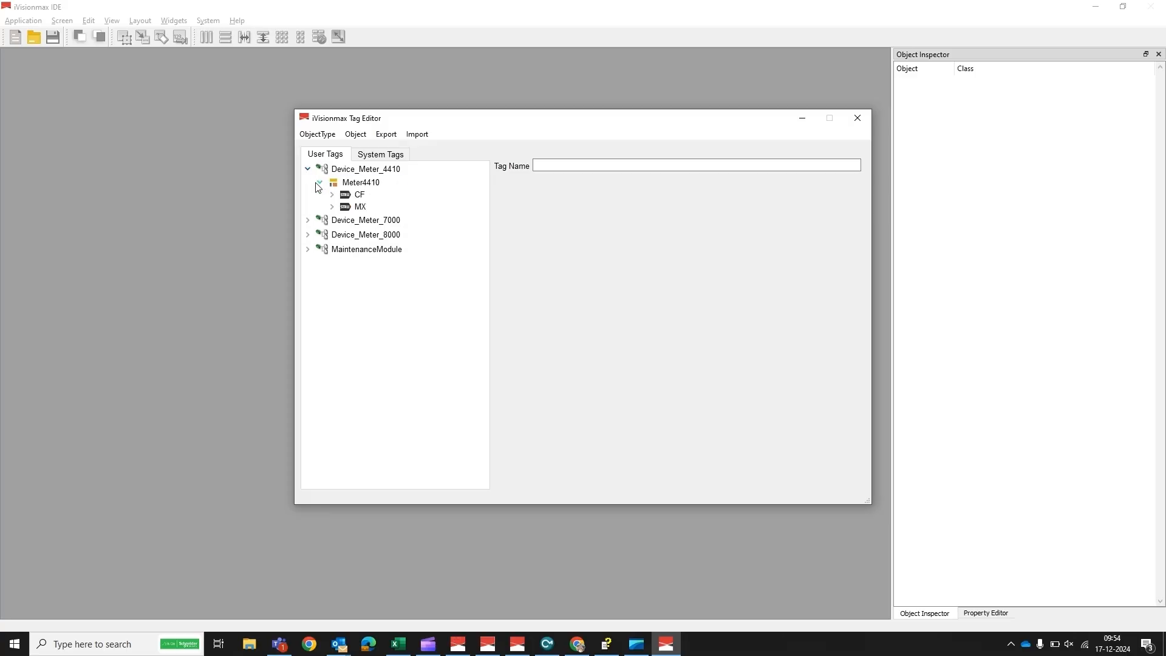
left_click(332, 207)
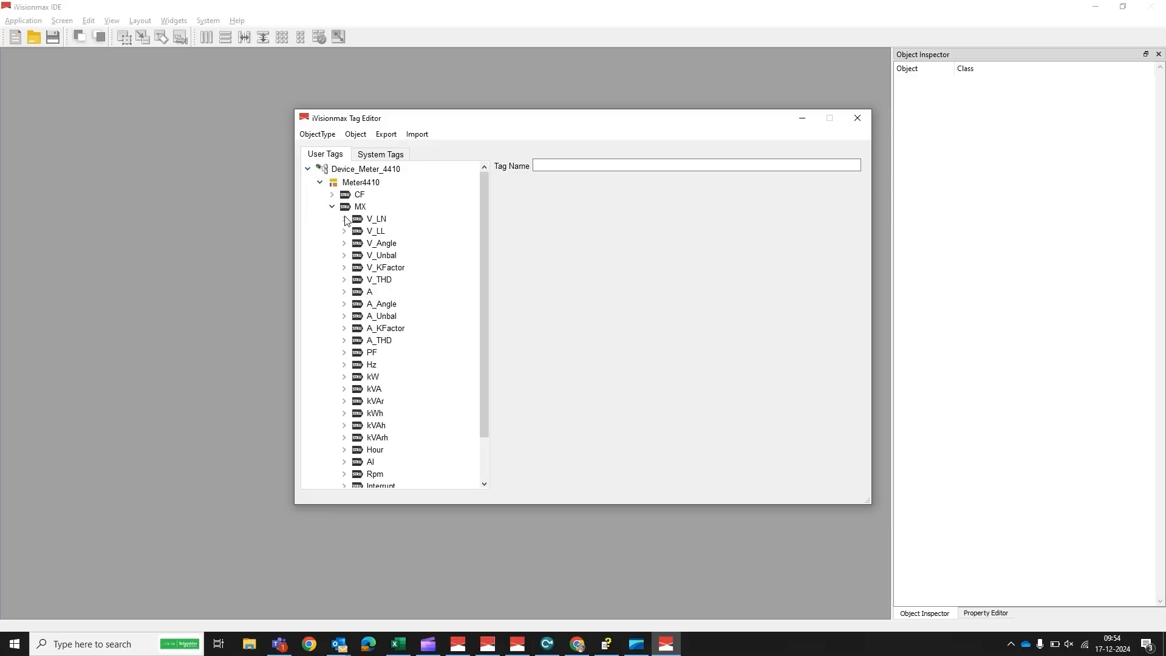
left_click(344, 219)
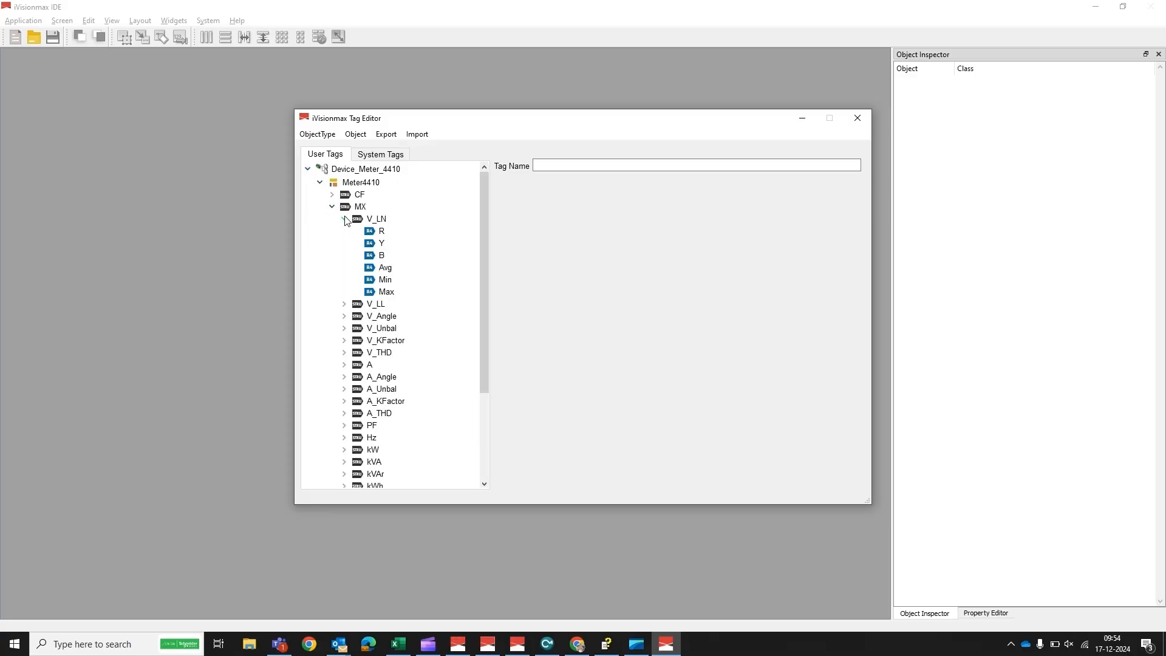
left_click(380, 242)
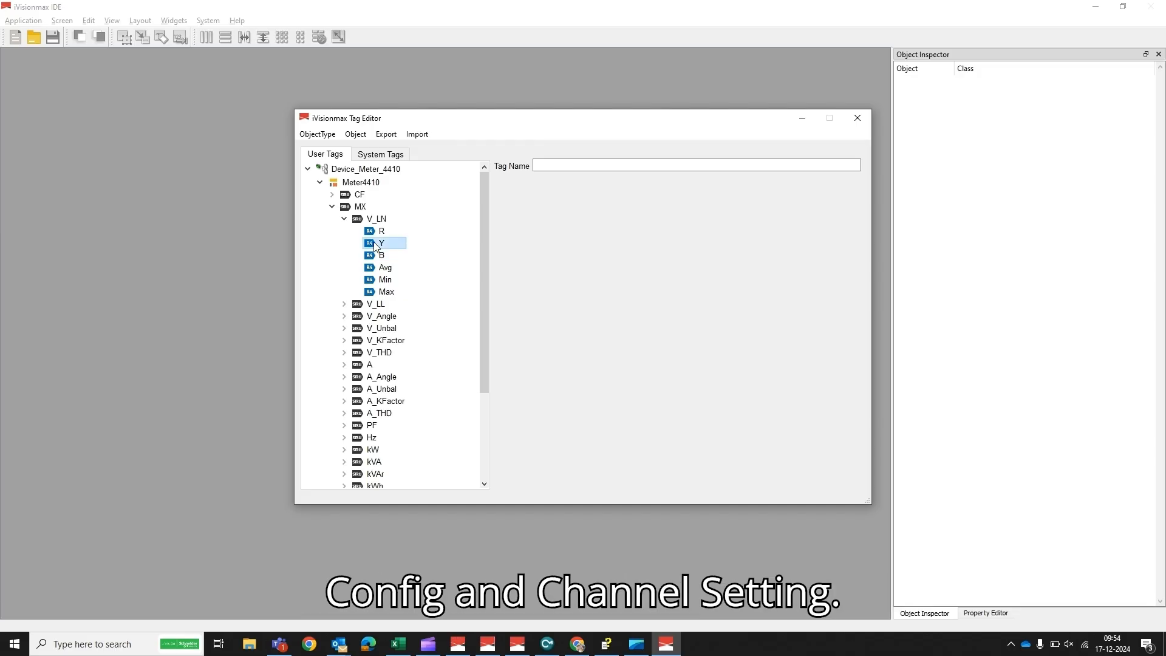
double_click(366, 243)
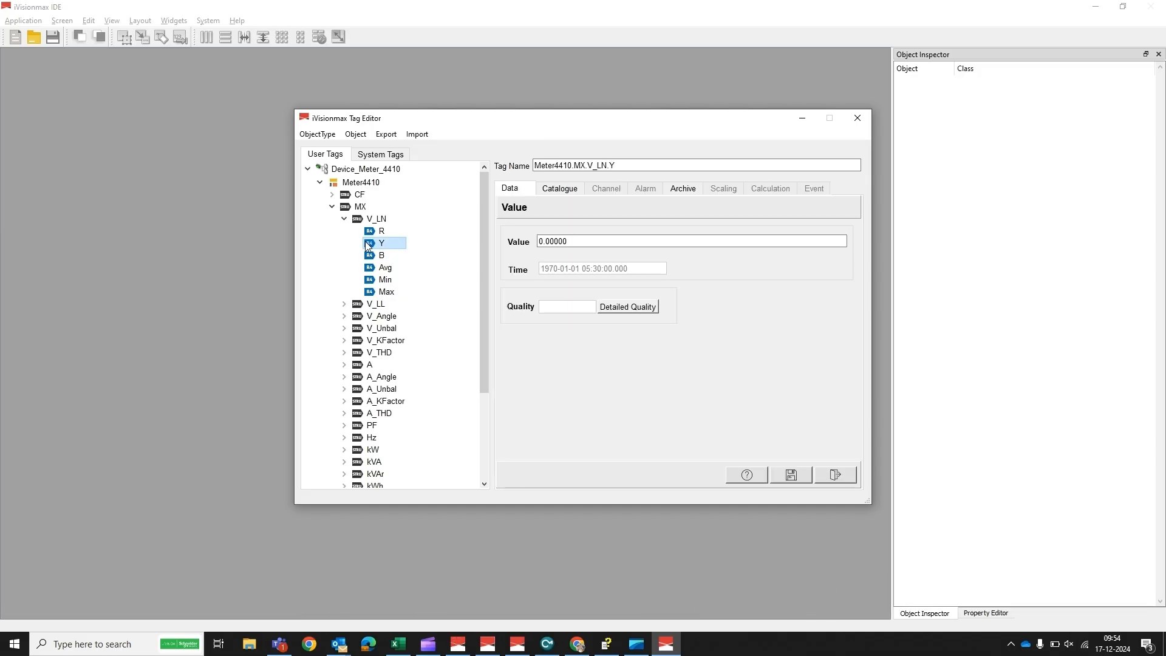
Step: Insert a channel configuration on the V_LN Y tag with DNP3.0 Client as the driver type
right_click(375, 243)
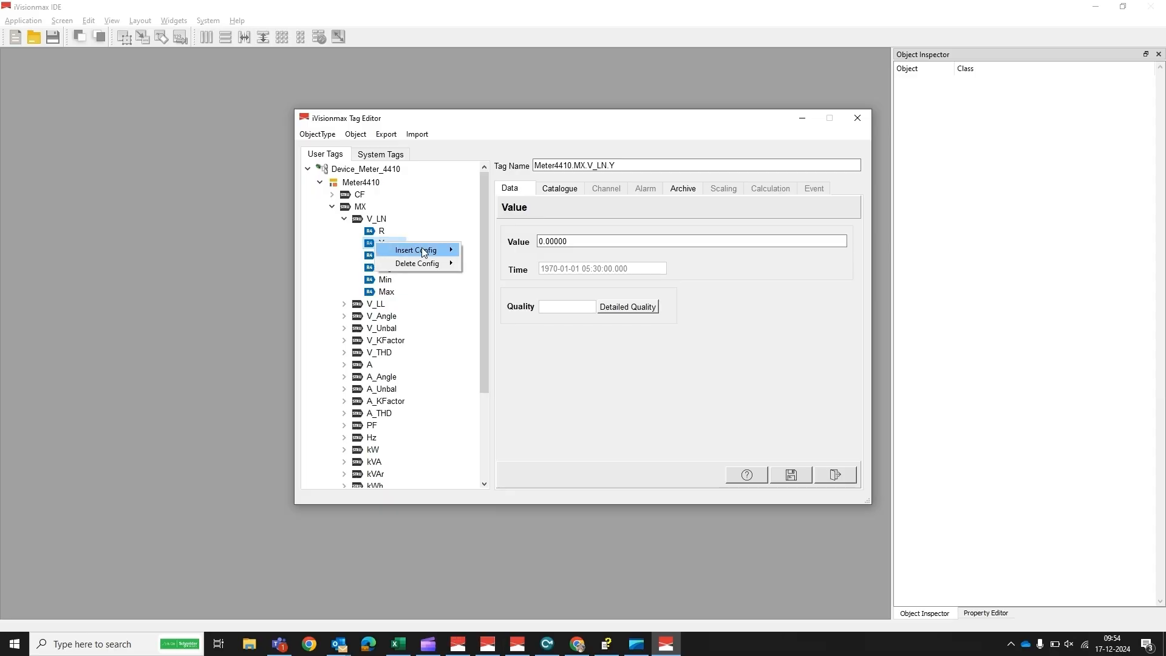
mouse_move(423, 248)
left_click(496, 251)
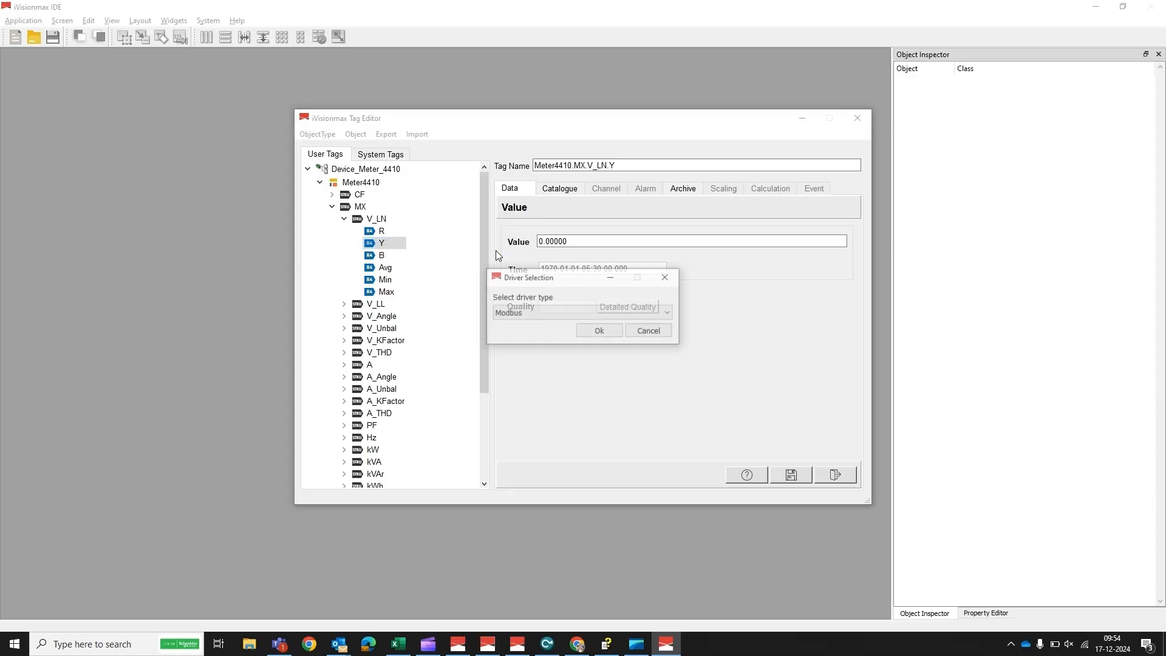
left_click(661, 316)
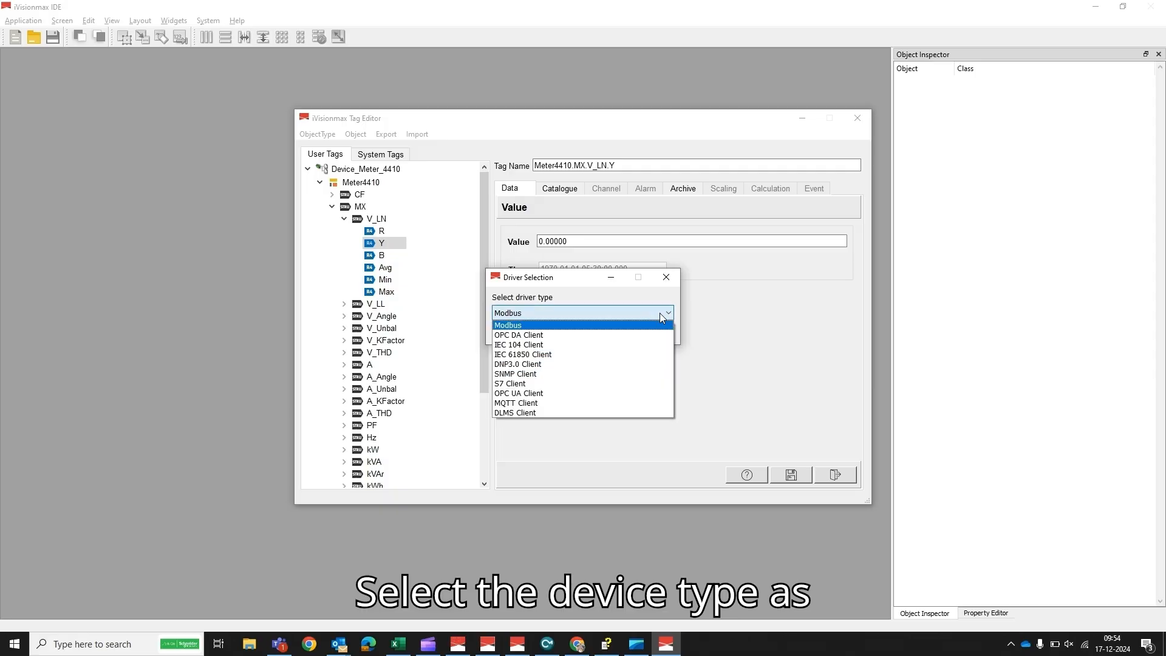
left_click(630, 364)
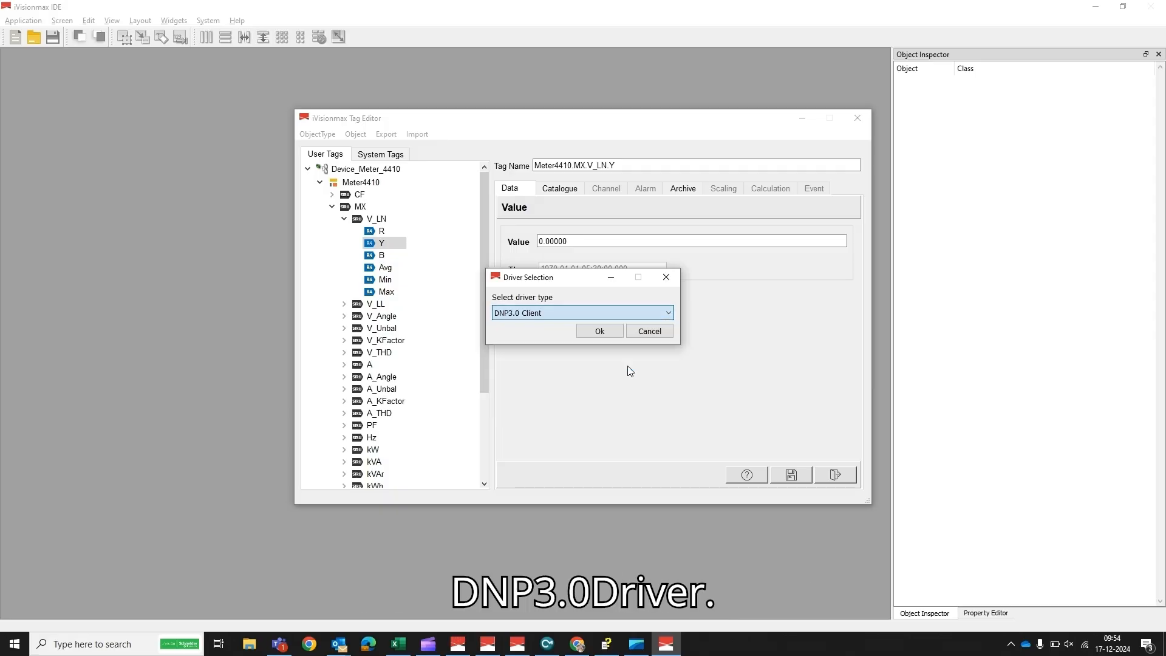
left_click(598, 331)
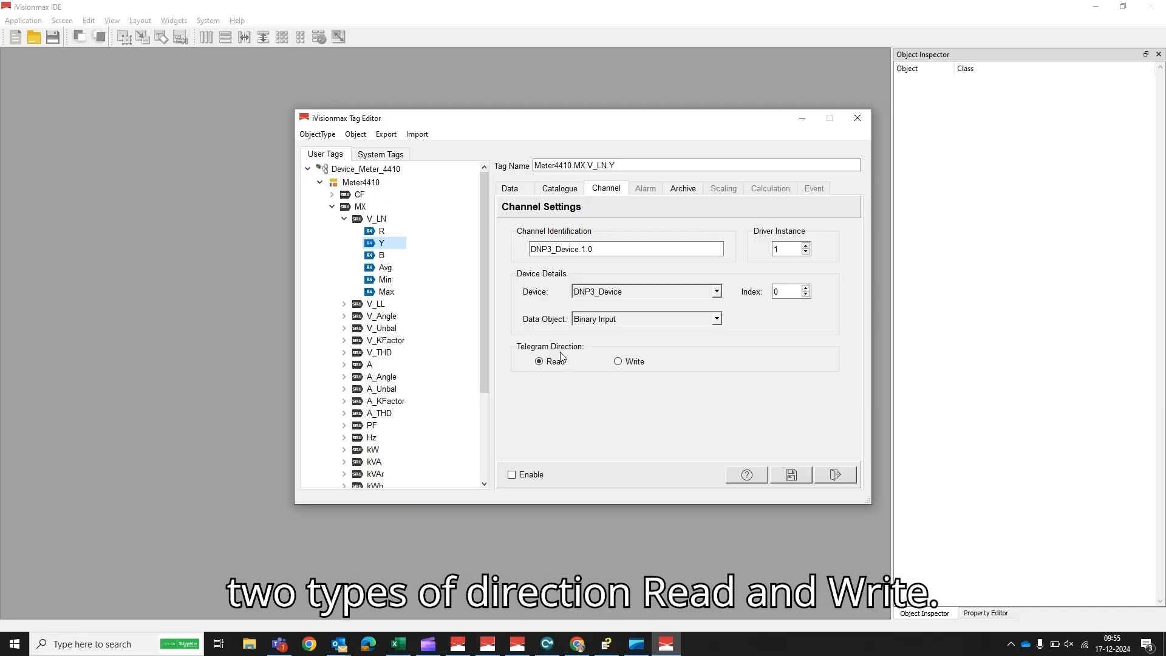
Step: Enable the Y tag's DNP3 channel, save the channel settings and exit the Tag Editor
left_click(512, 475)
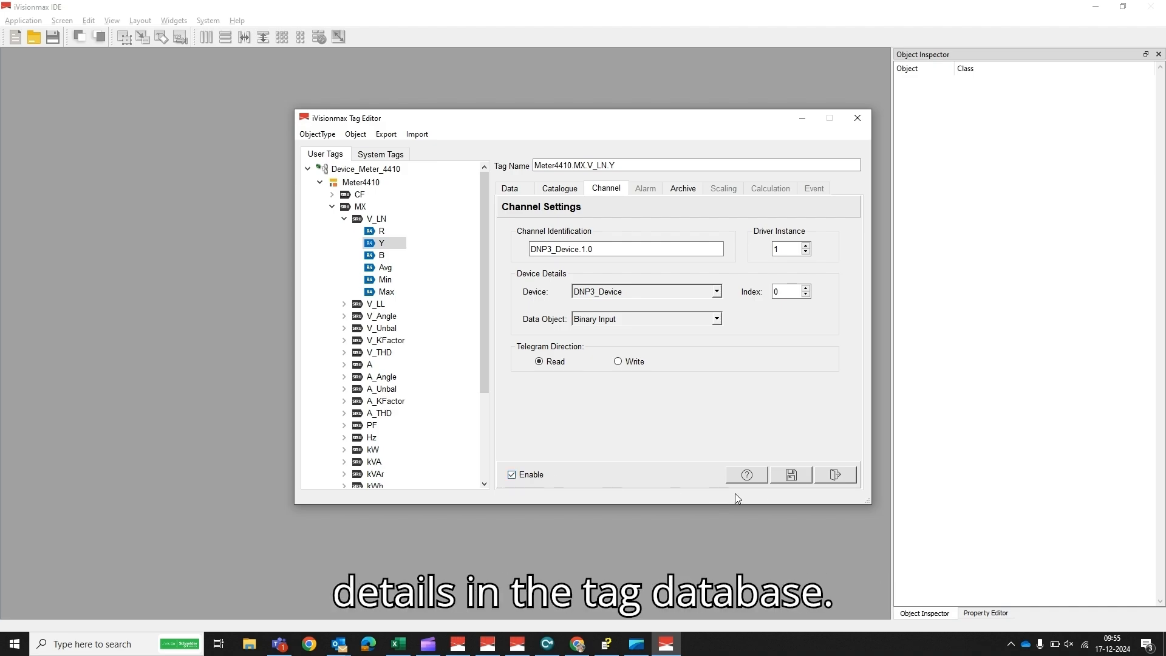
left_click(790, 476)
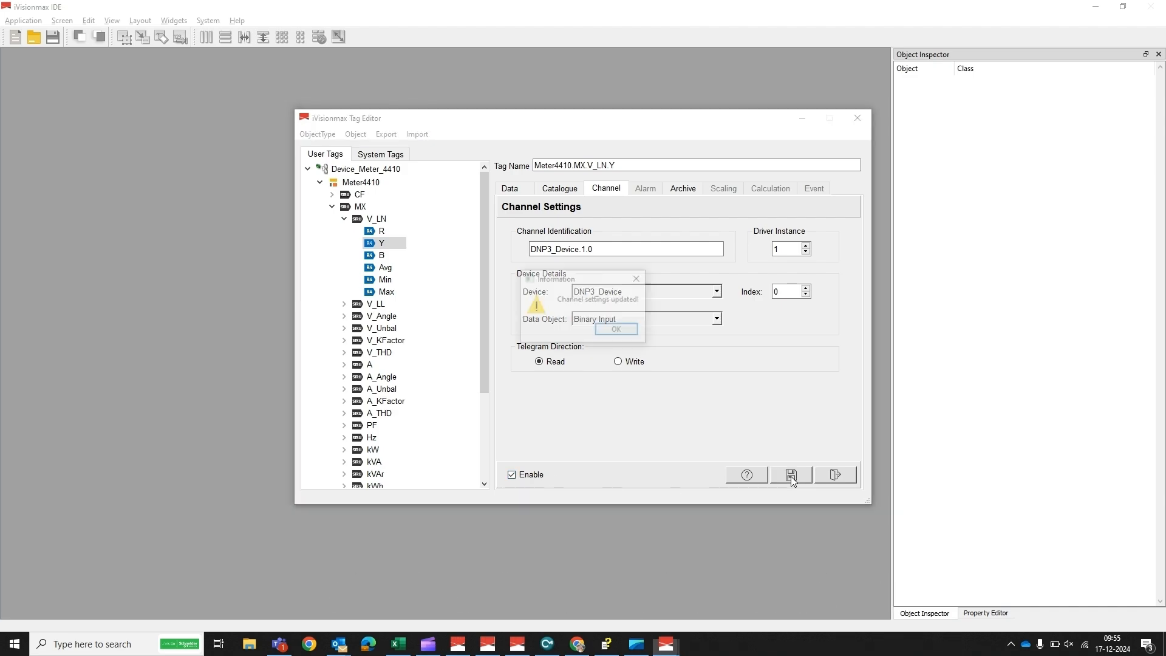
left_click(601, 331)
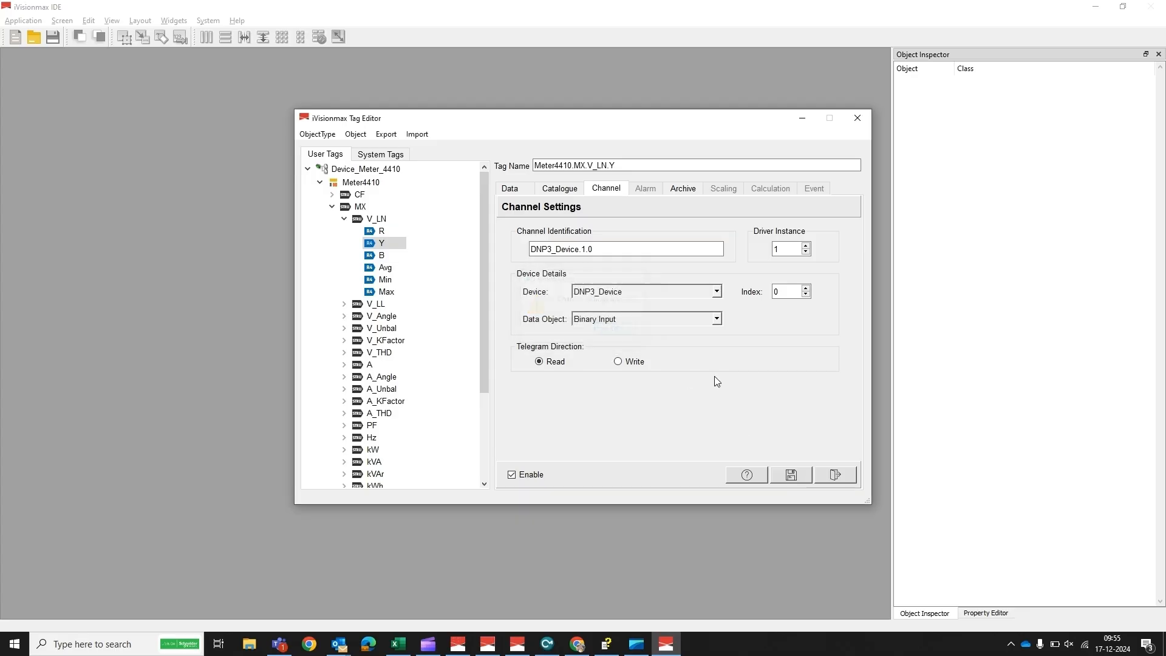
left_click(846, 477)
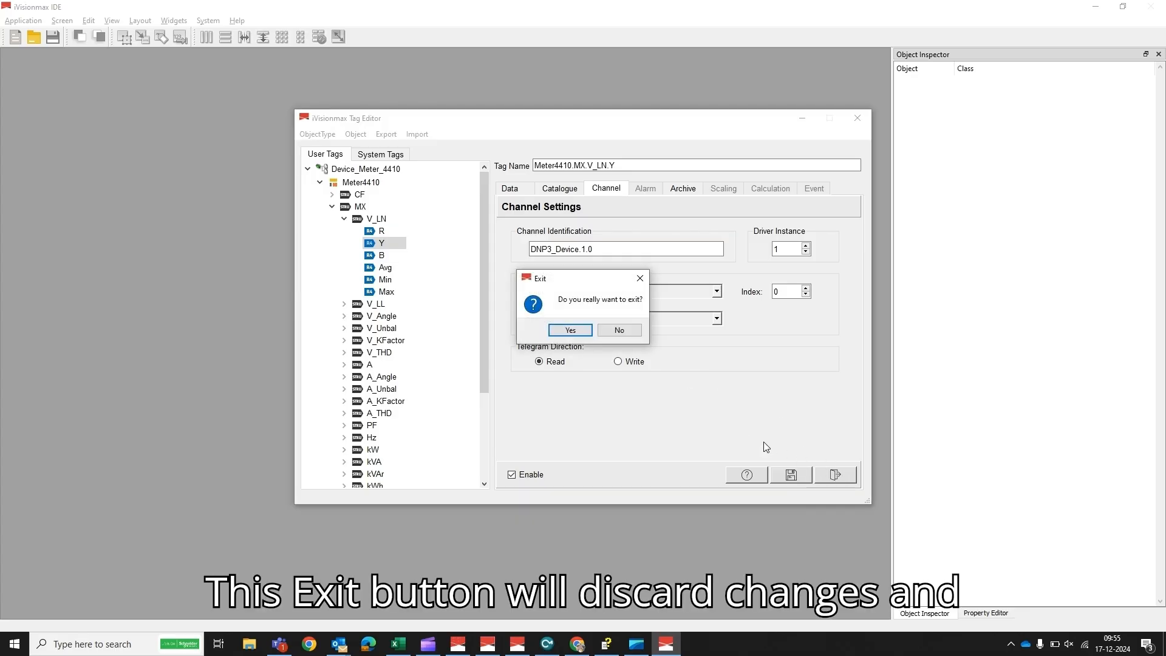
left_click(570, 331)
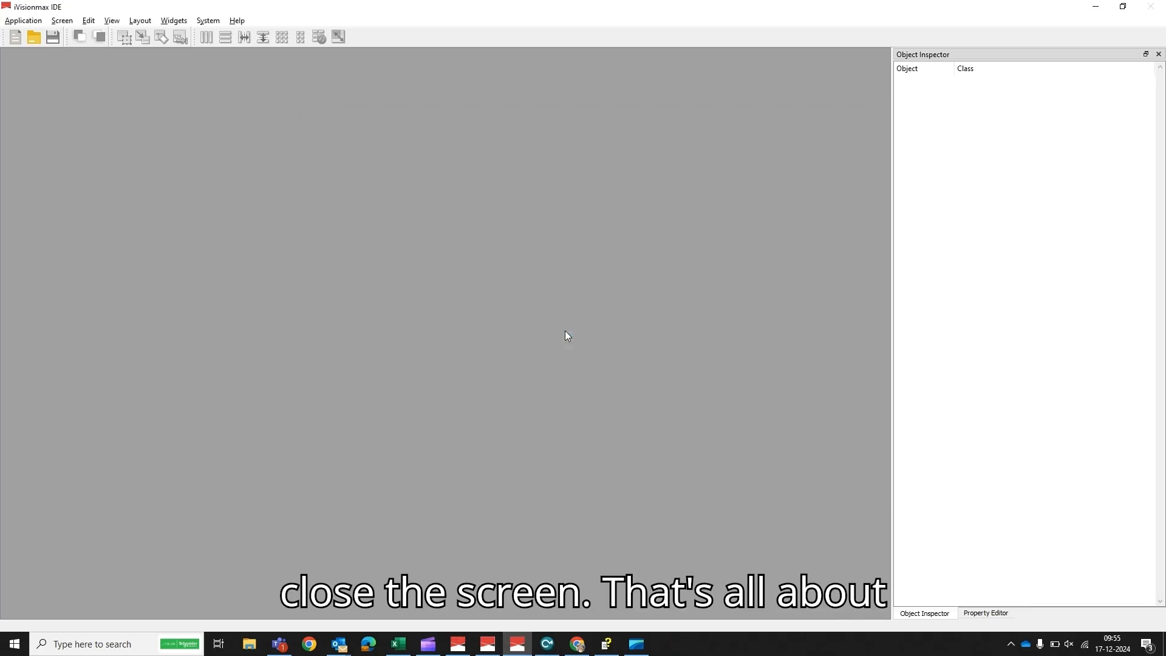